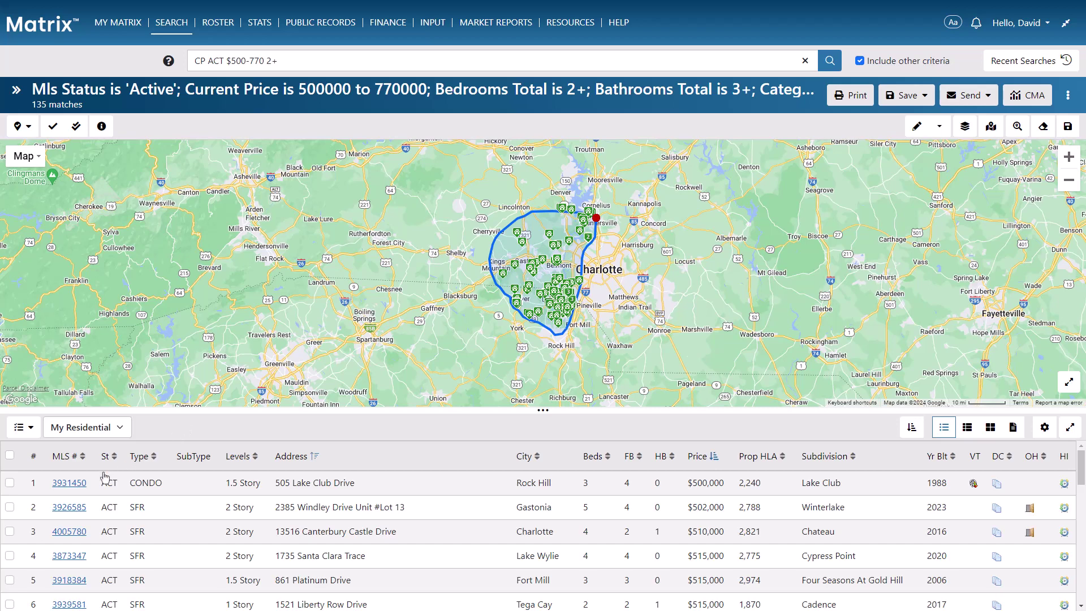
# Select the listings in rows 2–5 and bring up the Carts list from Actions
pyautogui.click(10, 507)
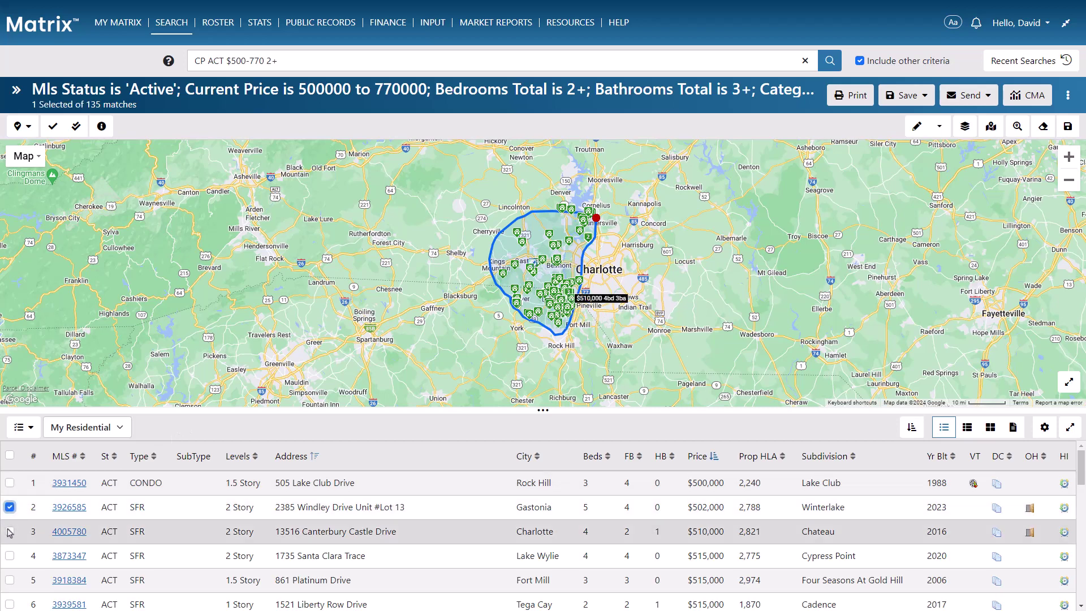
pyautogui.click(10, 531)
pyautogui.click(9, 556)
pyautogui.click(10, 581)
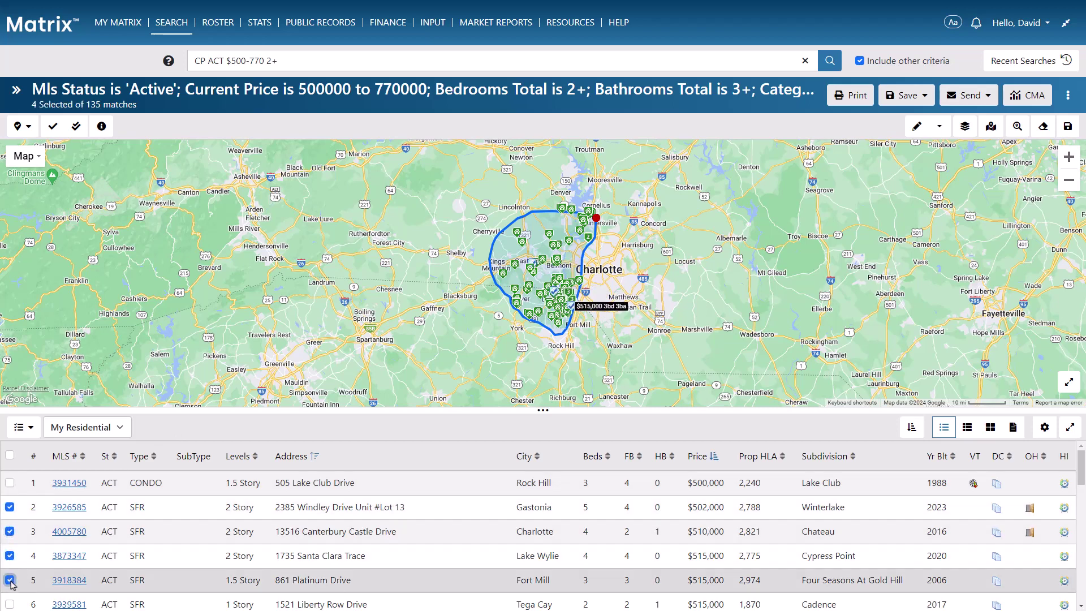
pyautogui.click(1068, 96)
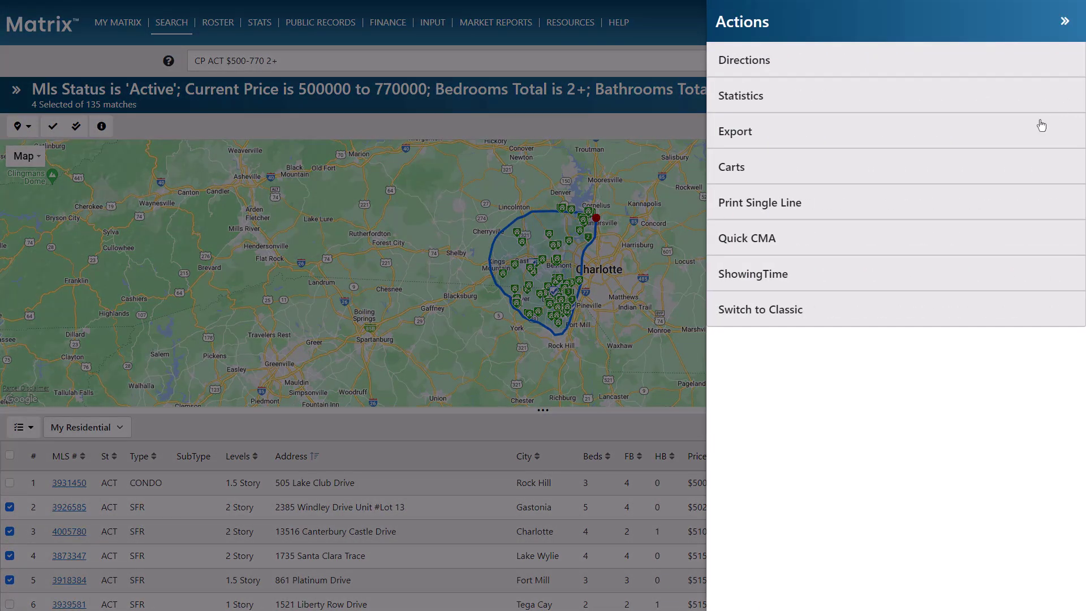
pyautogui.click(1013, 164)
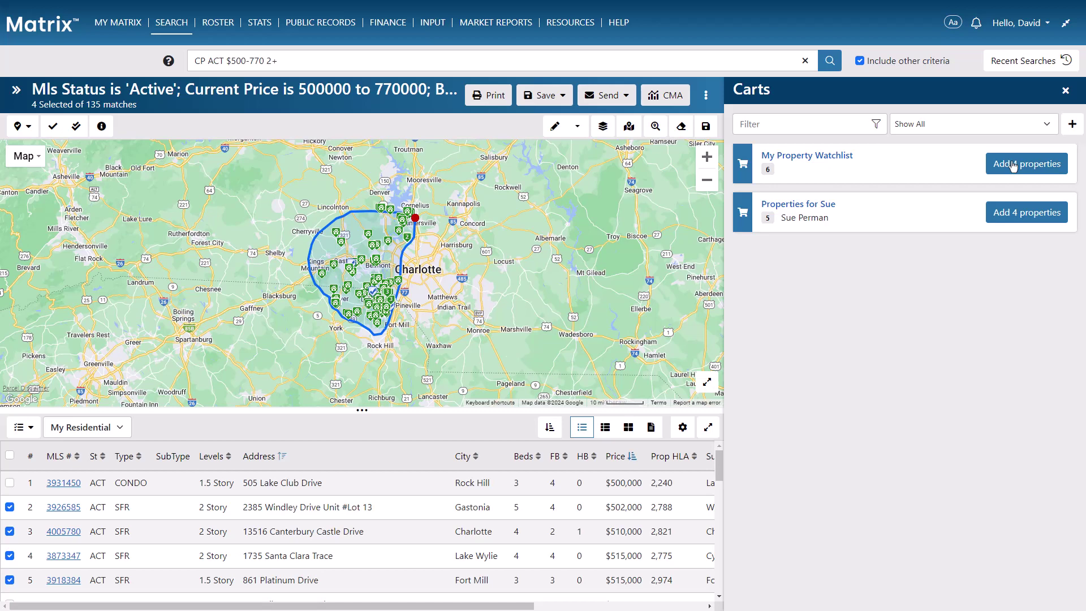
# Start a new cart and name it with the client's first name plus 'Property Tour'
pyautogui.click(1072, 128)
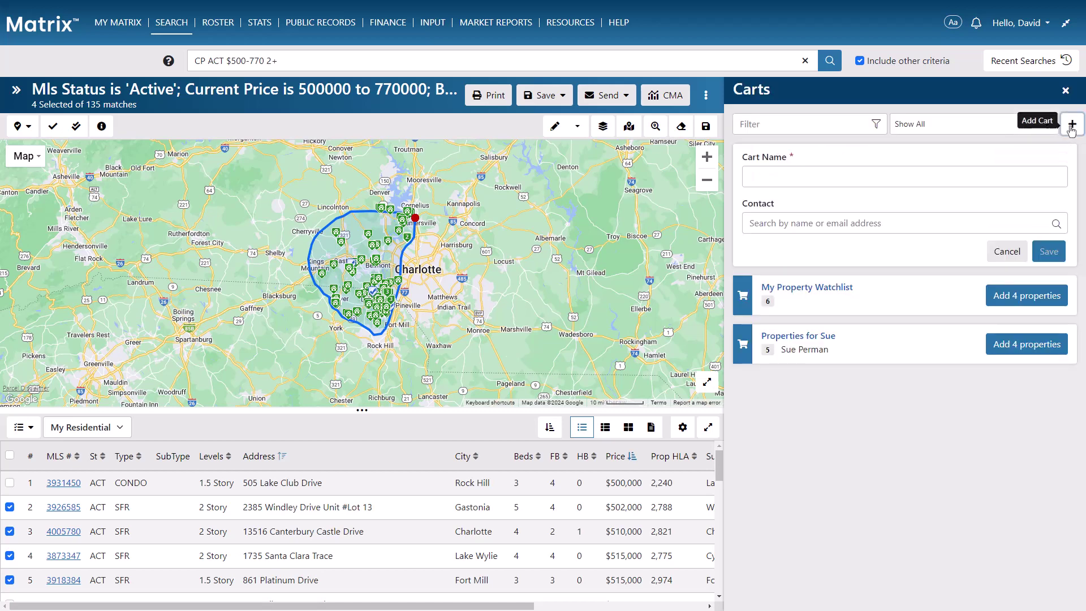
pyautogui.click(1049, 179)
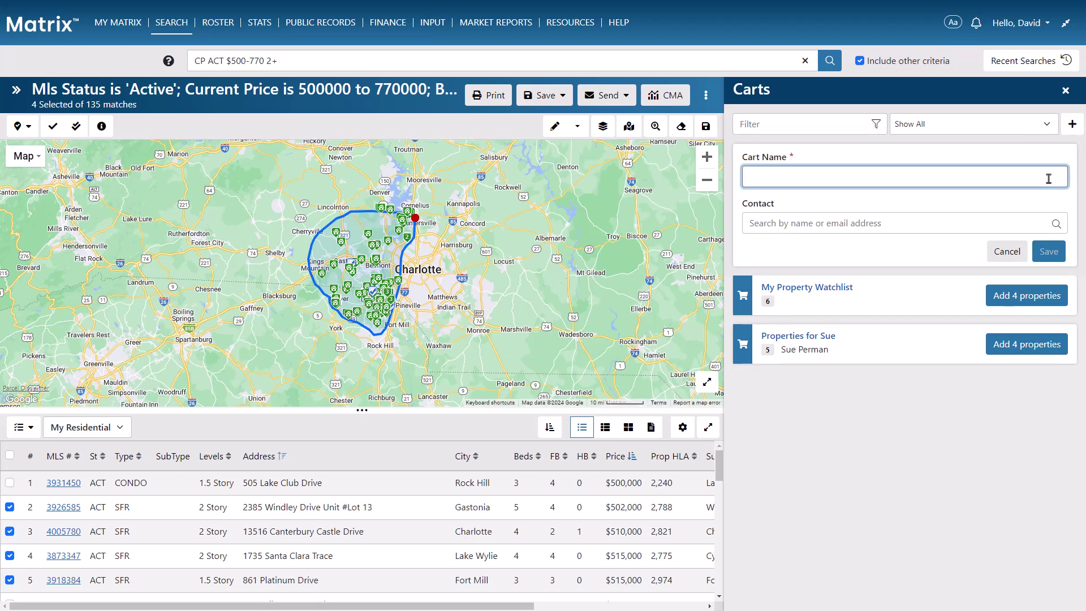
pyautogui.write("Dwayne's Cart")
pyautogui.click(1059, 177)
pyautogui.write("Dwayne's Property Tour")
# Link the client contact to the cart, save it, and add the four selected listings
pyautogui.click(1023, 223)
pyautogui.write('dw')
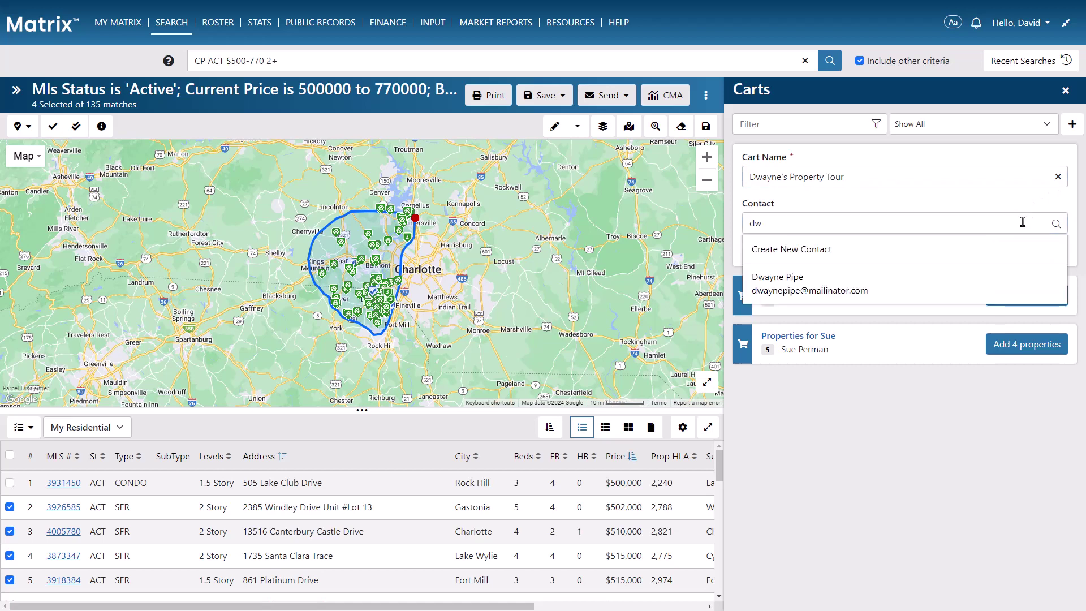
pyautogui.click(1013, 286)
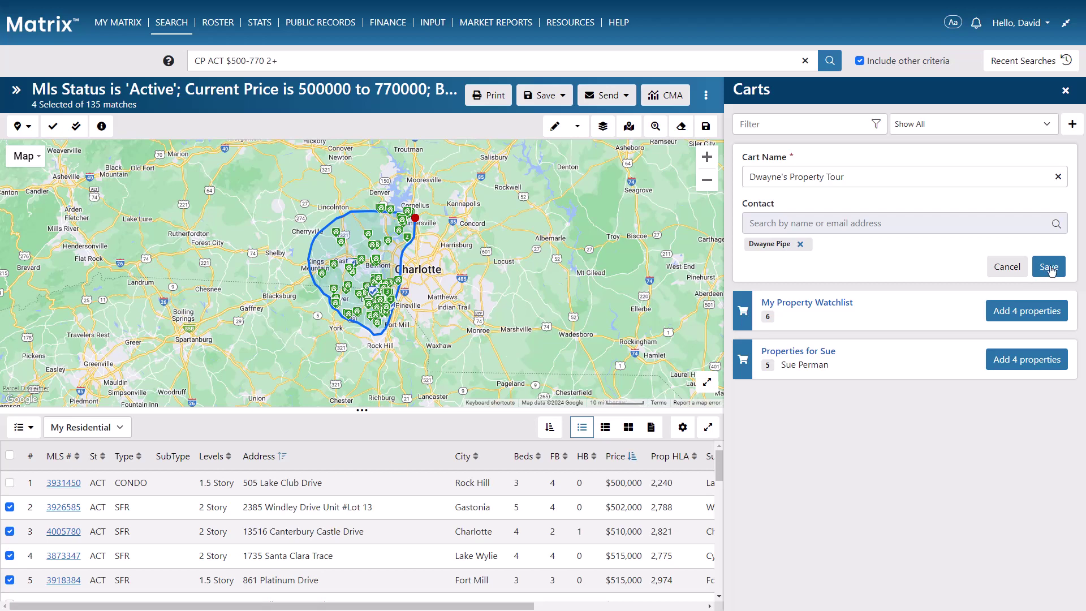
pyautogui.click(1050, 267)
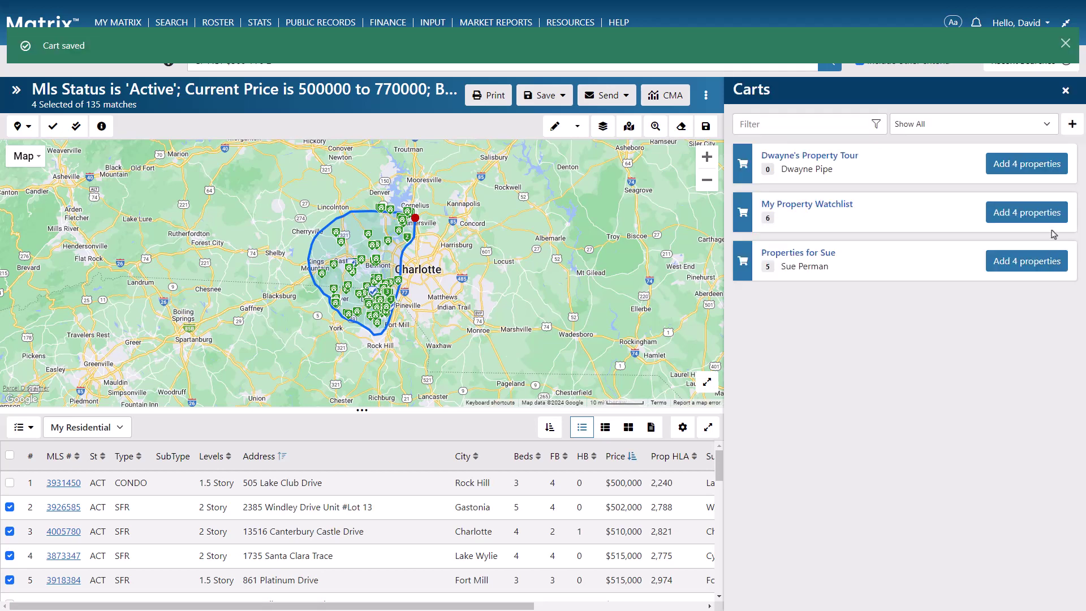
pyautogui.click(1051, 165)
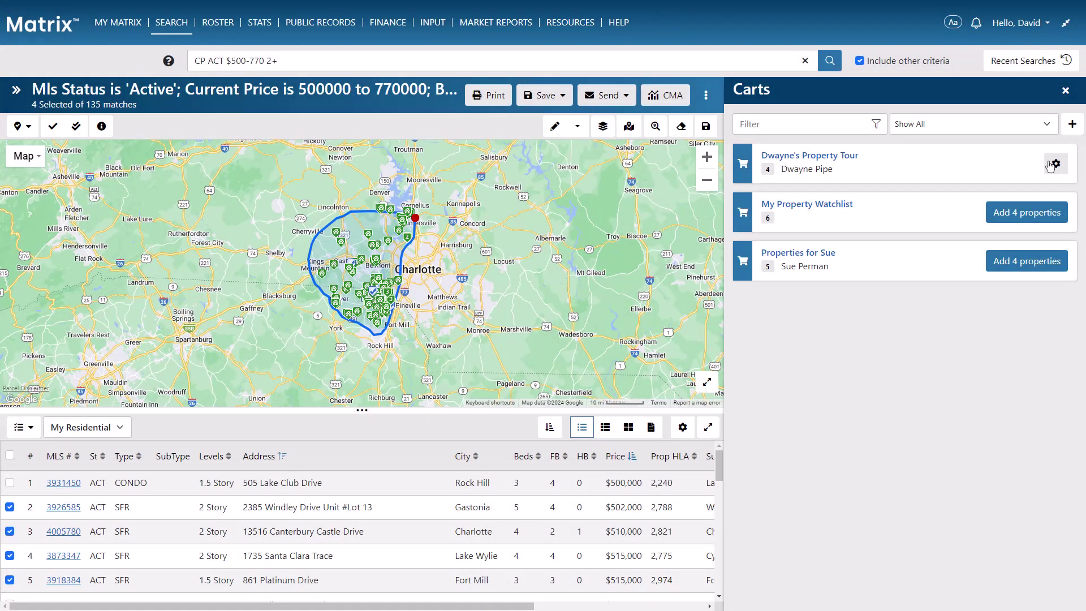
# Reload the $1,500,000–$1,650,000 recent search and select its rows 2–4
pyautogui.click(1063, 61)
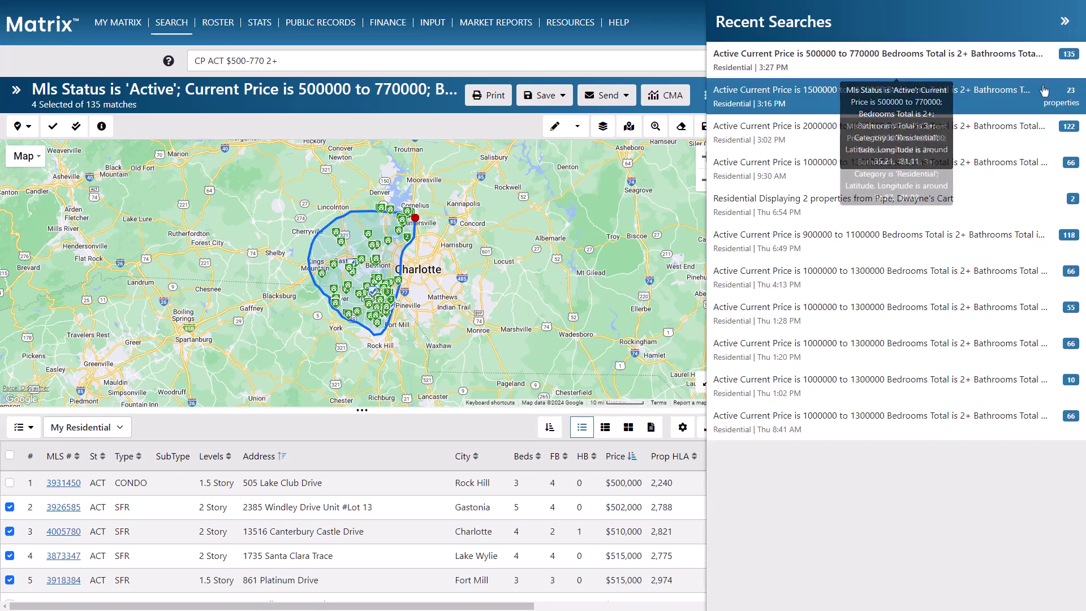
pyautogui.click(1034, 100)
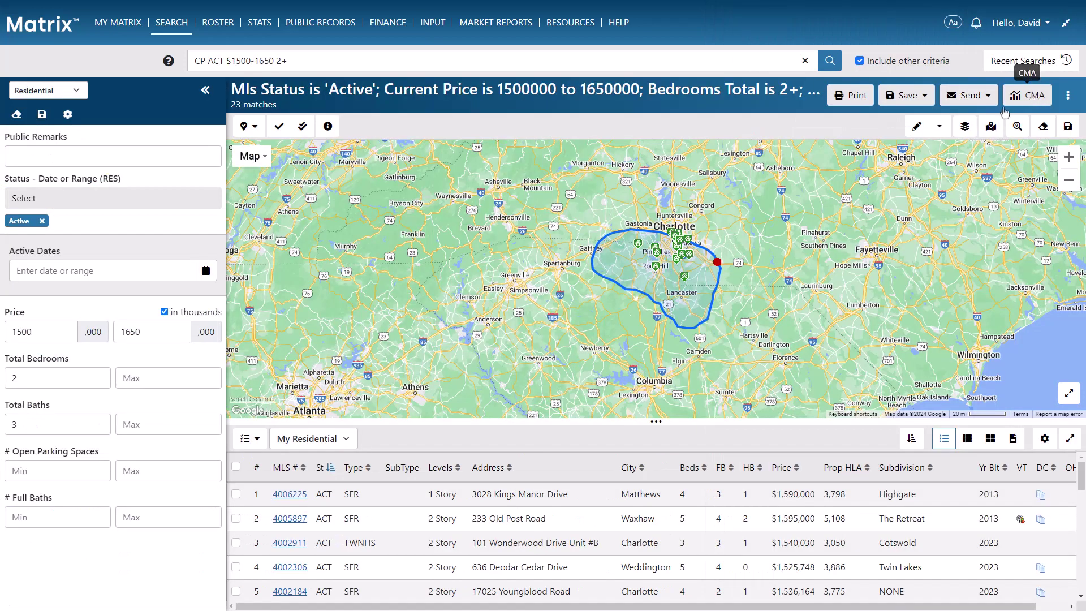
pyautogui.click(236, 518)
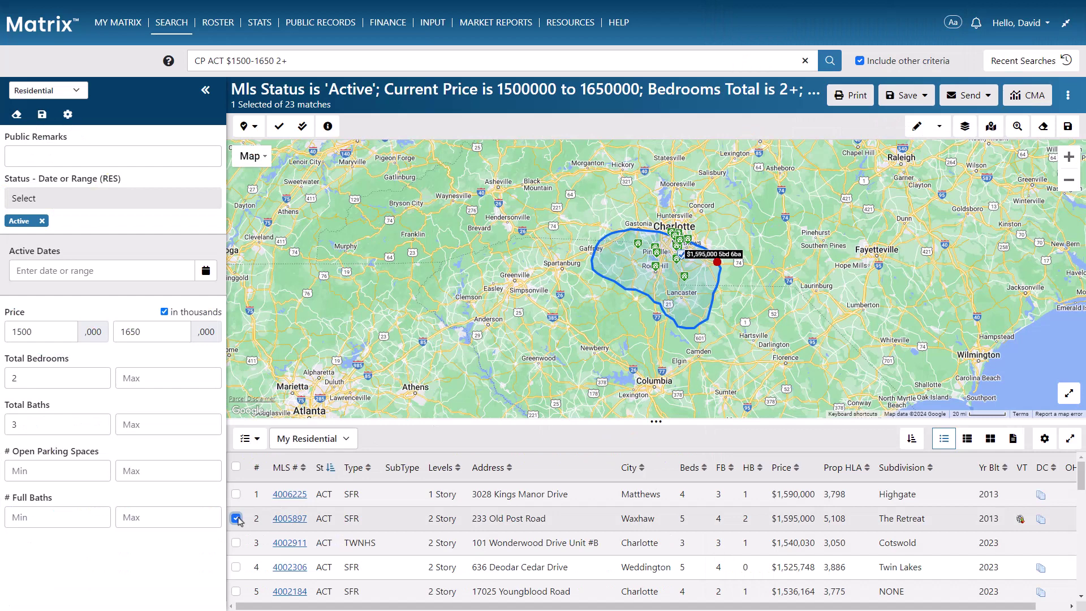
pyautogui.click(236, 543)
pyautogui.click(236, 567)
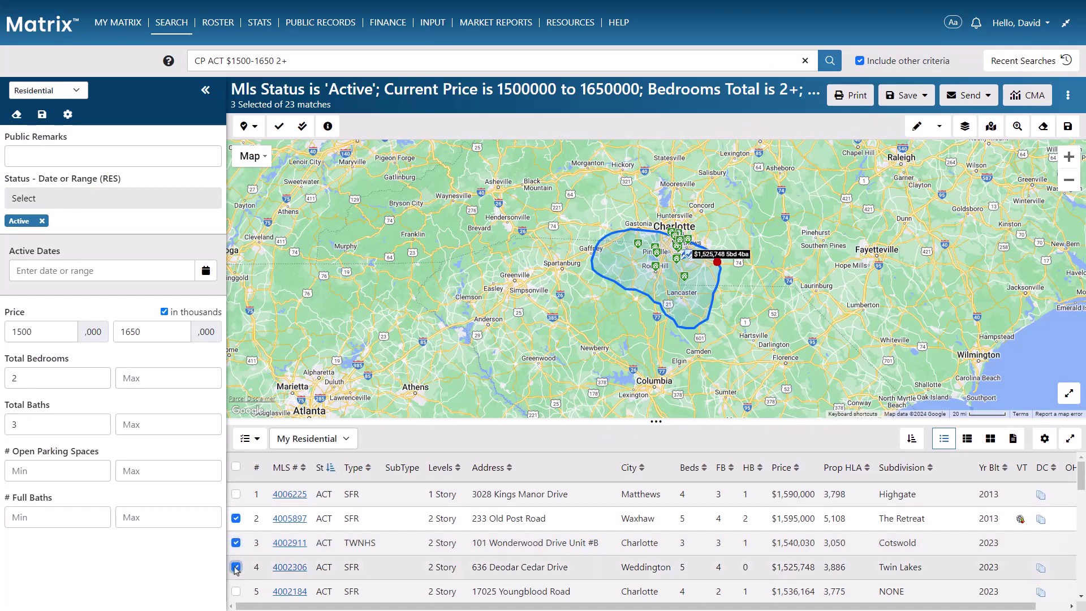
# Add the three selected listings to the tour cart and view its 7 properties
pyautogui.click(1068, 95)
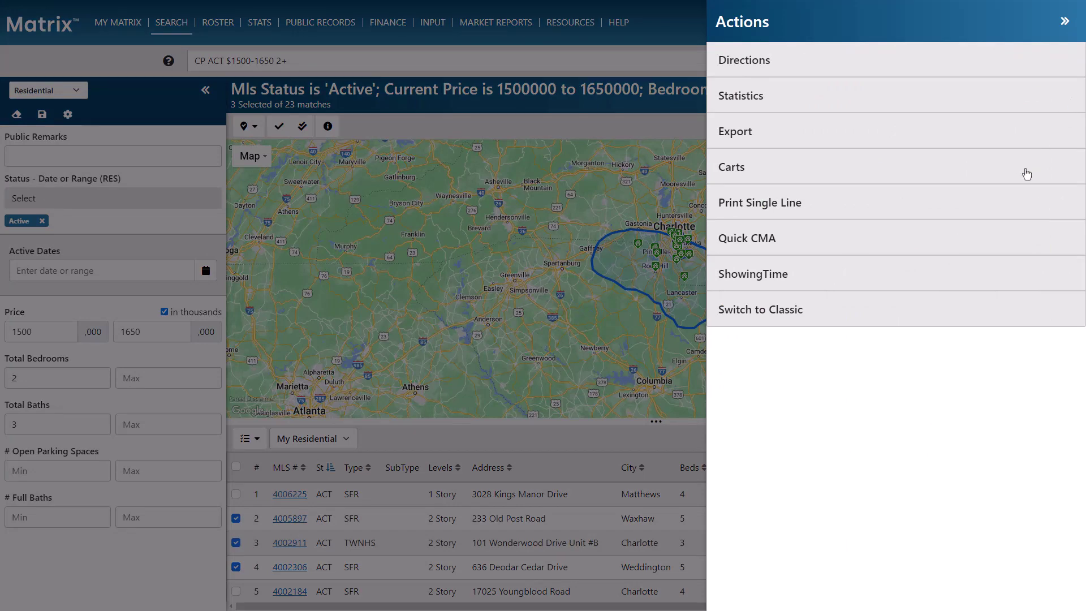
pyautogui.click(1027, 173)
pyautogui.click(1027, 164)
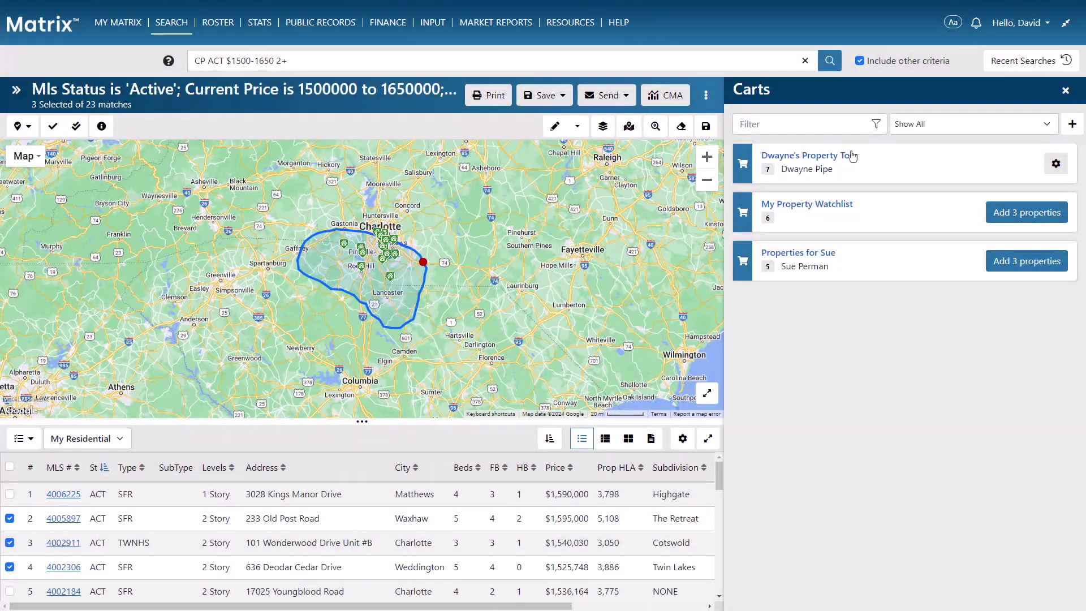
pyautogui.click(835, 161)
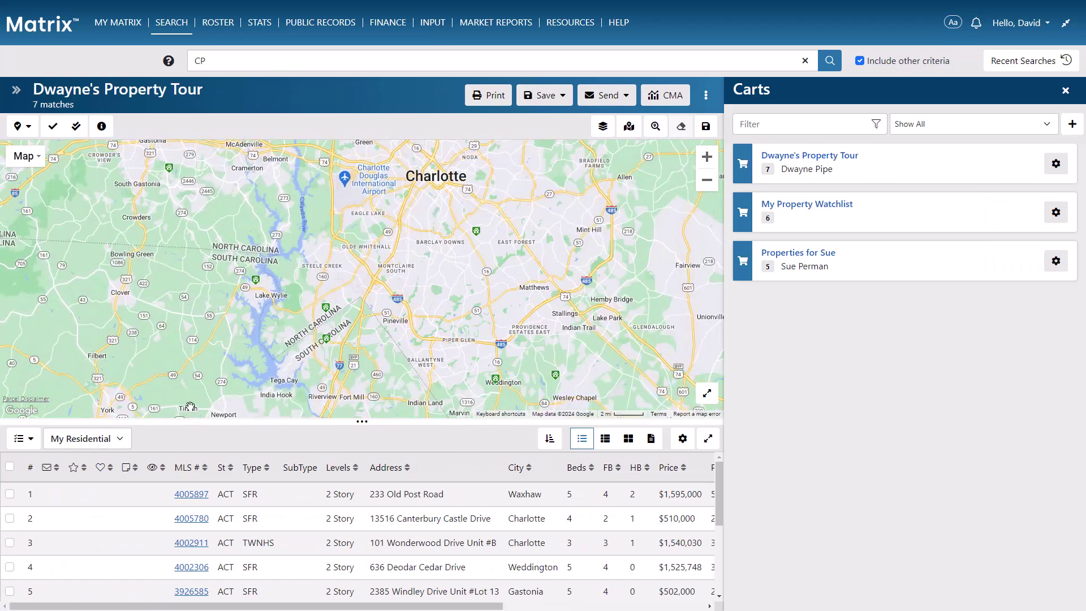
# Remove two unwanted listings from the tour cart, leaving five
pyautogui.click(10, 519)
pyautogui.click(9, 544)
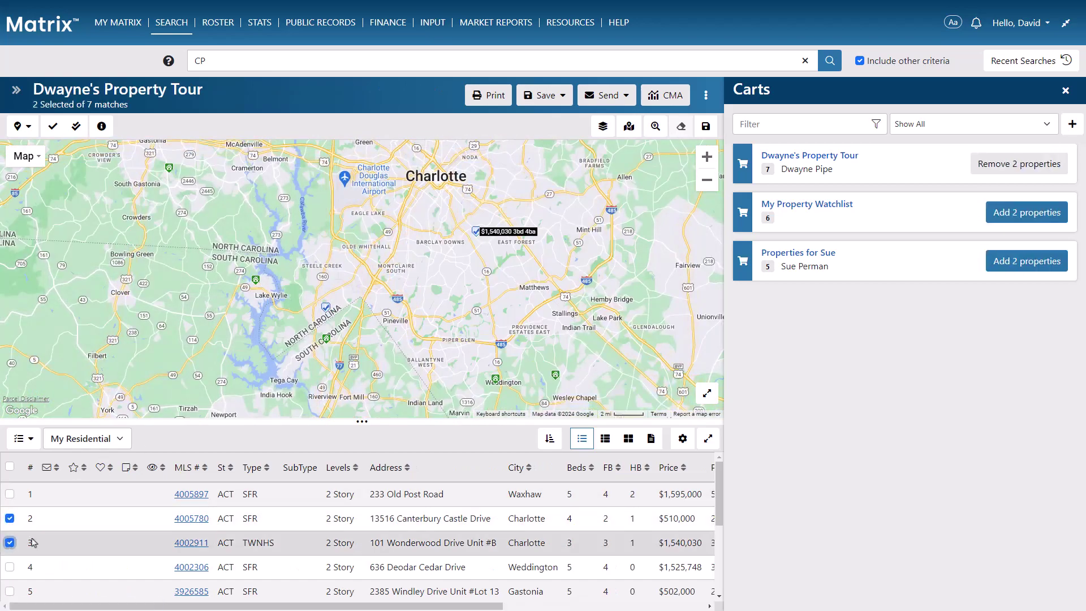
pyautogui.click(1013, 166)
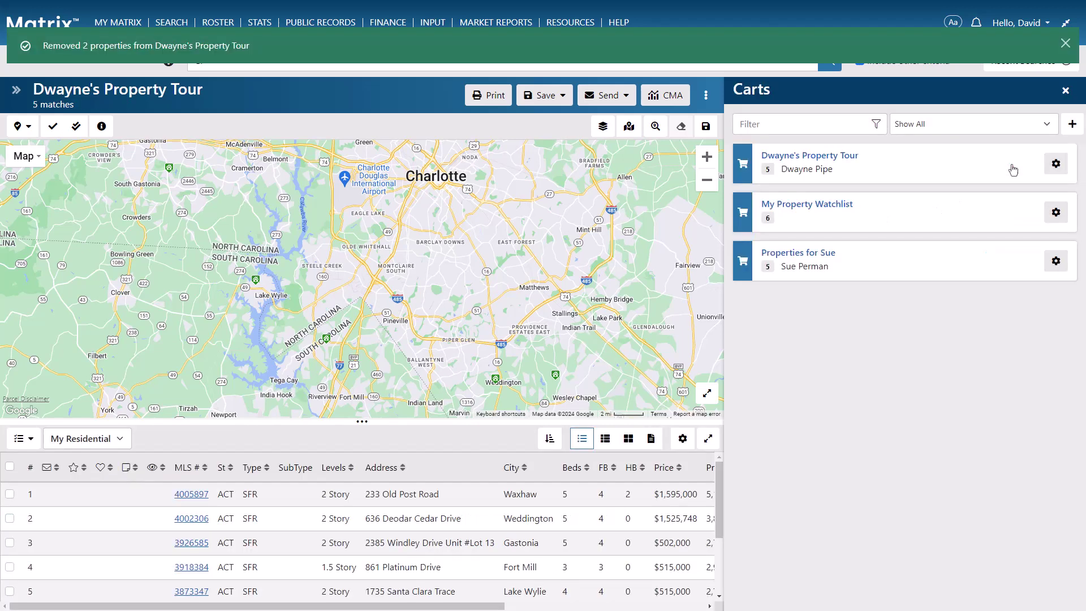
# Select all five cart listings and get driving directions for them
pyautogui.click(10, 467)
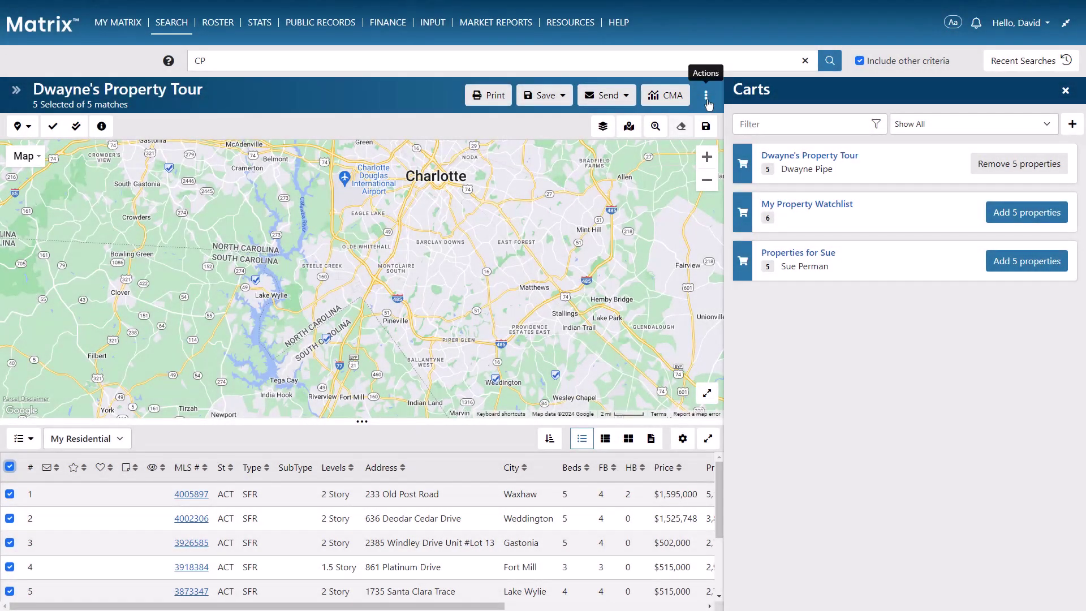
pyautogui.click(707, 96)
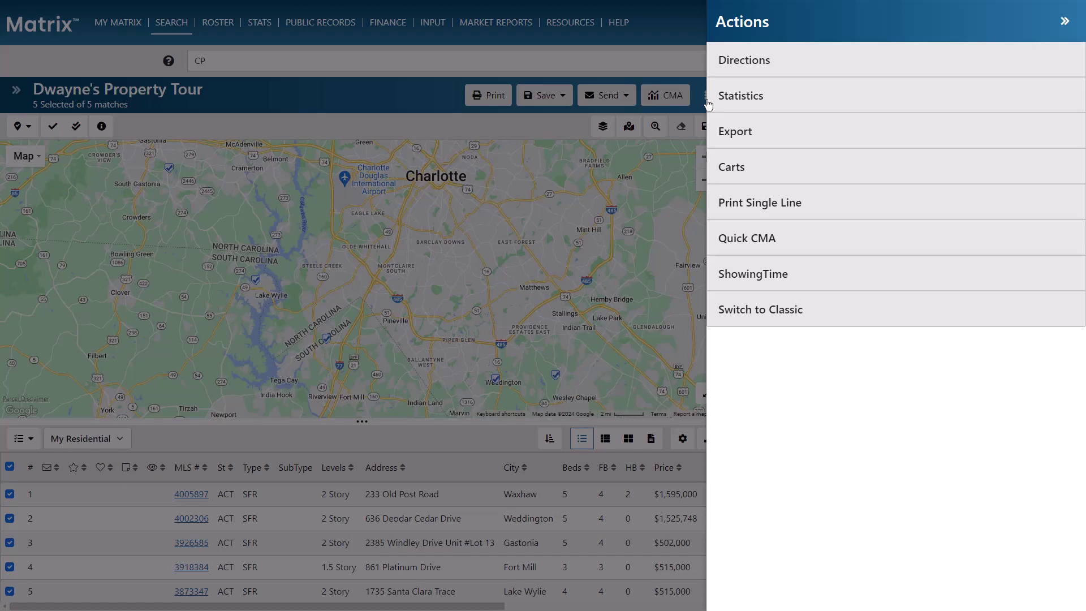
pyautogui.click(805, 60)
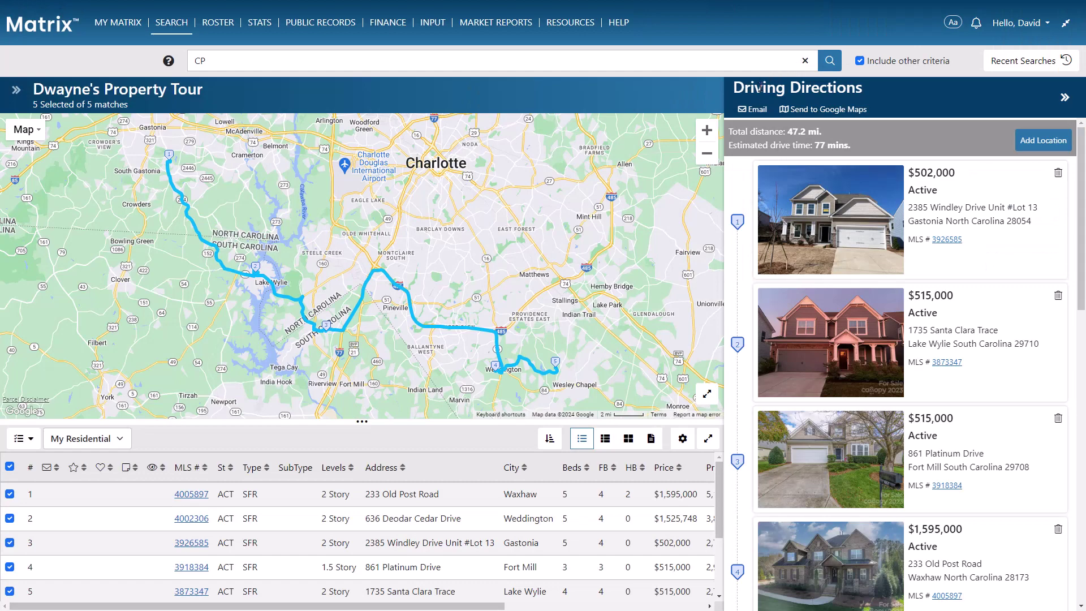
# Email the 47.2-mile driving directions to the client with subject 'Property Tour Driving Directions'
pyautogui.click(752, 111)
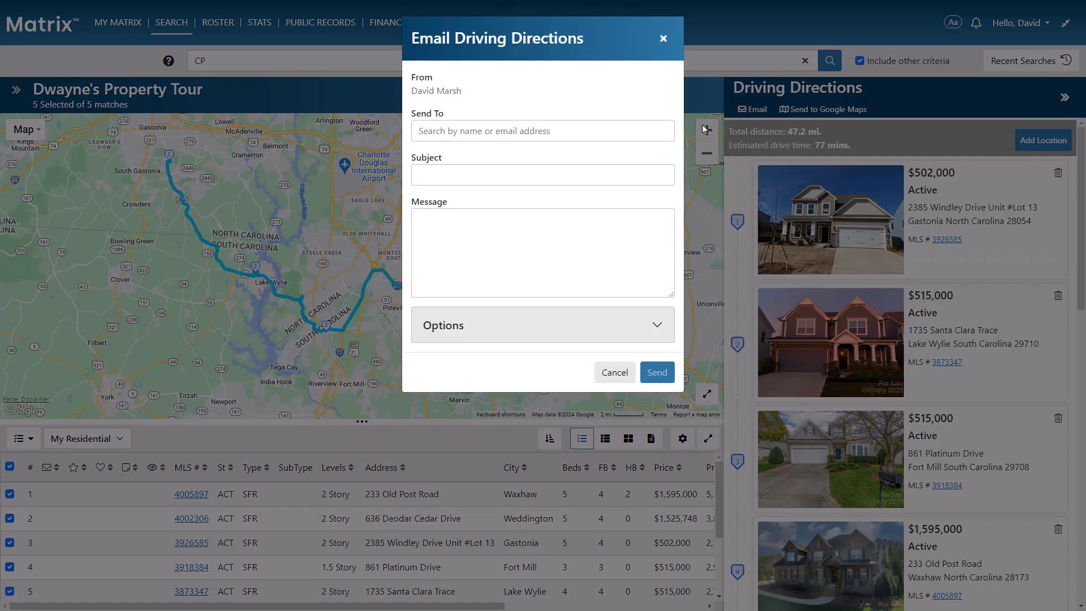
pyautogui.click(666, 131)
pyautogui.write('dw')
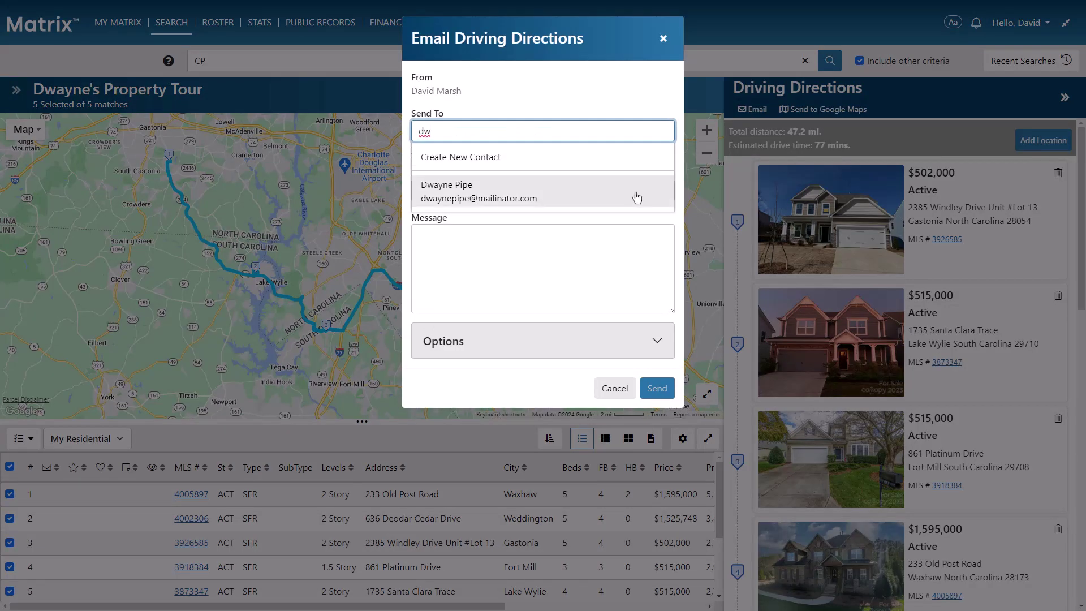
pyautogui.click(637, 197)
pyautogui.click(635, 192)
pyautogui.write('Property Tour Driving Directions')
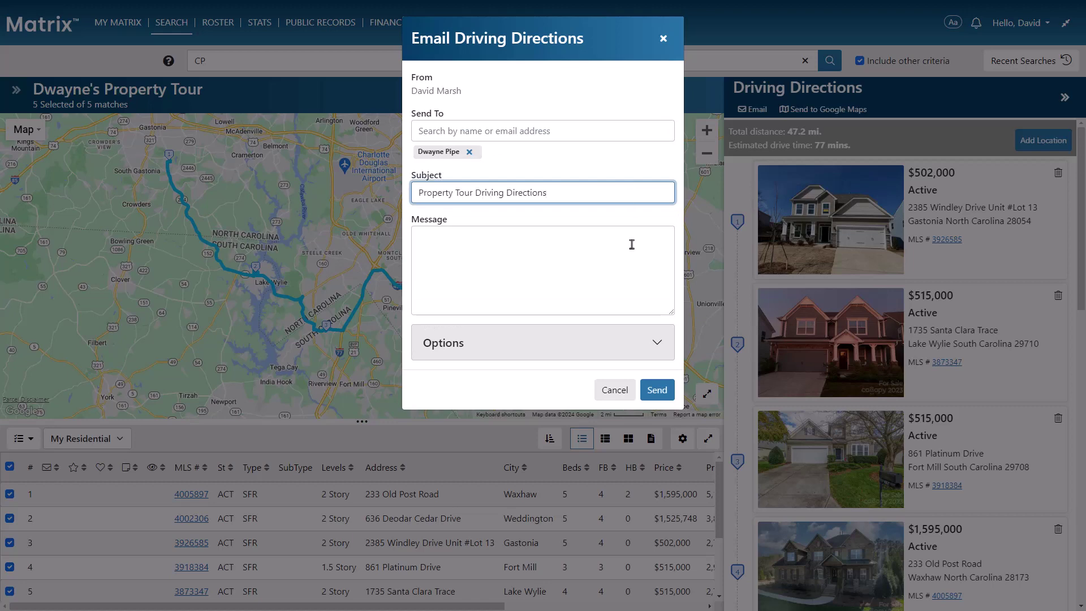
pyautogui.click(656, 389)
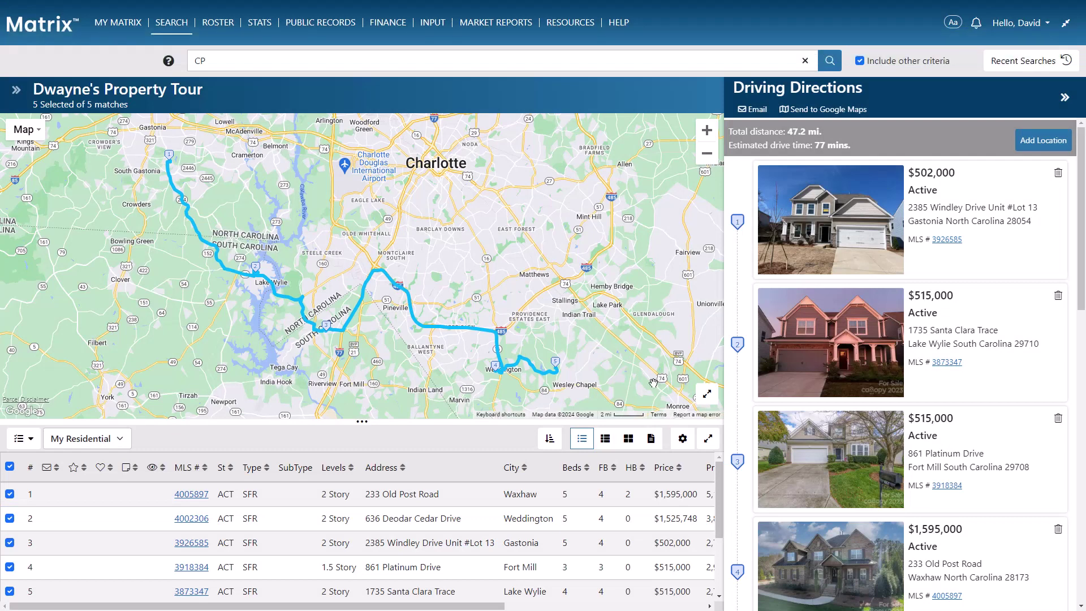
# View the tour cart from the Dashboard, then list all three carts under My Carts
pyautogui.moveTo(136, 23)
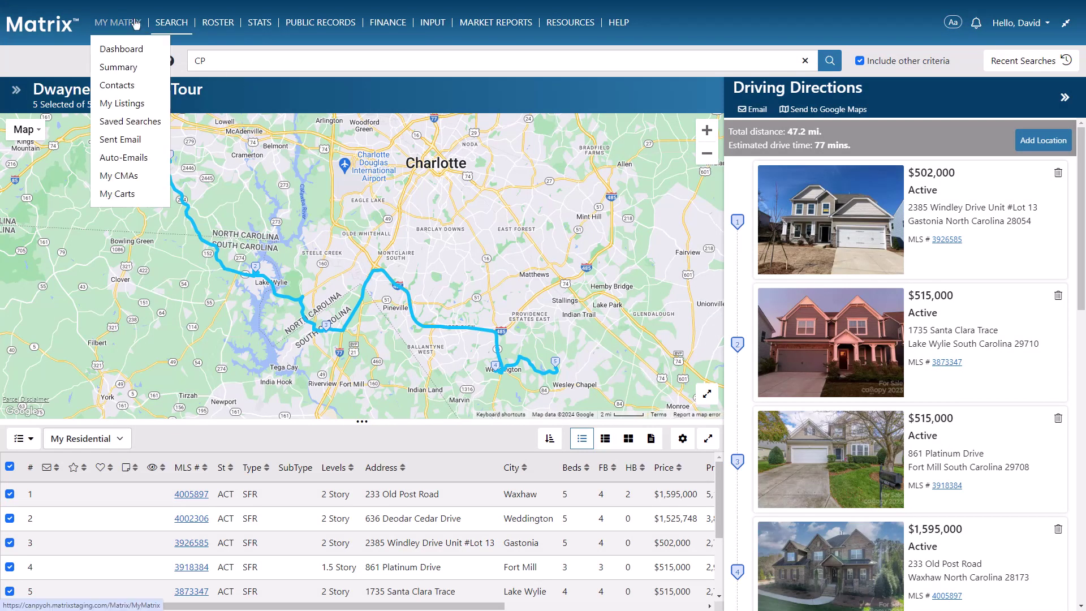
pyautogui.click(131, 50)
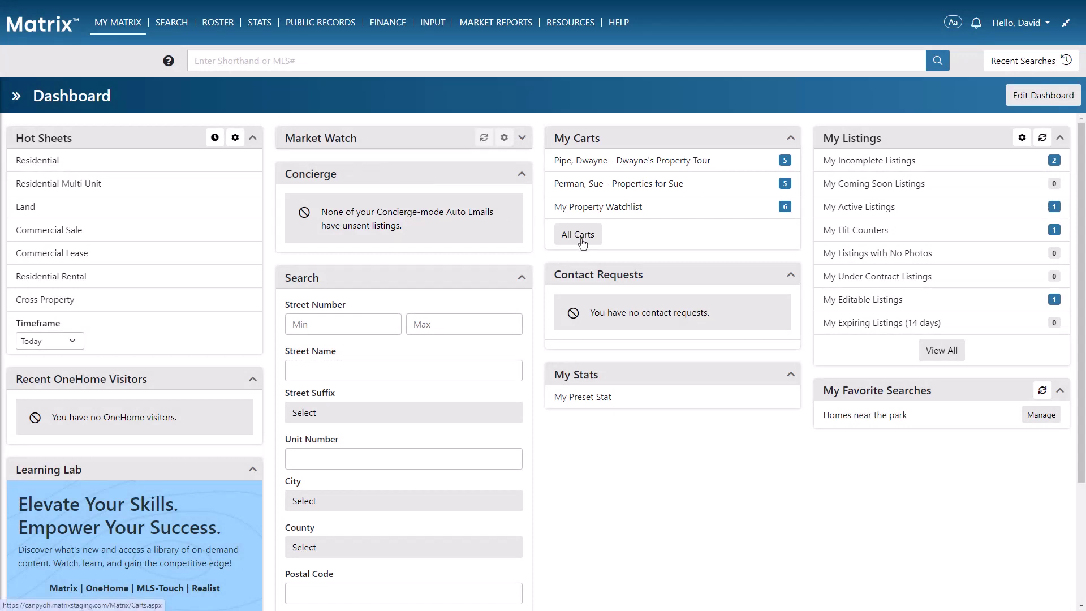
pyautogui.click(714, 166)
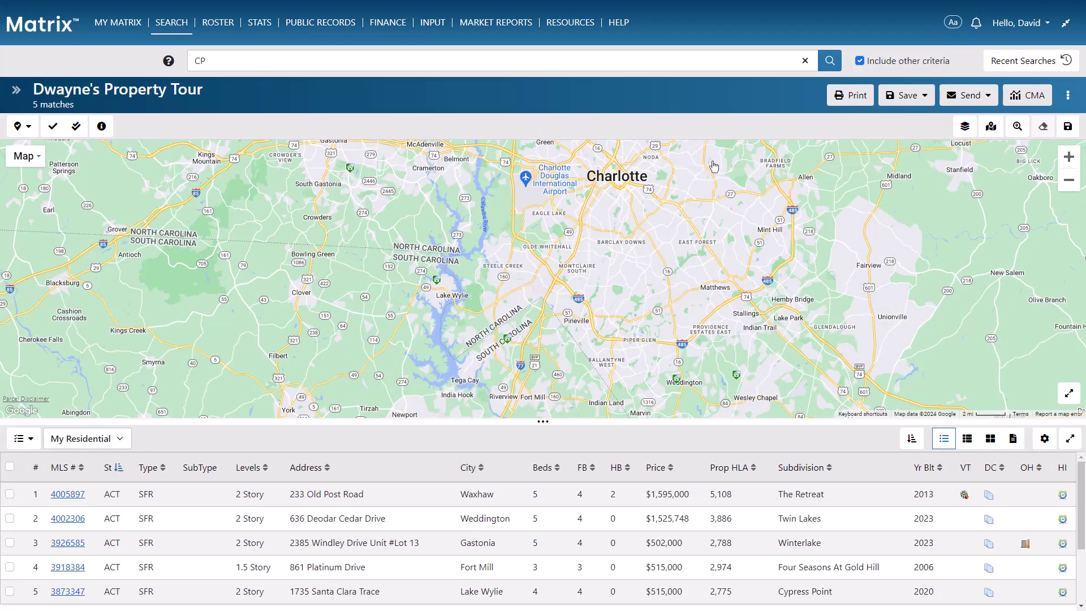
pyautogui.moveTo(117, 22)
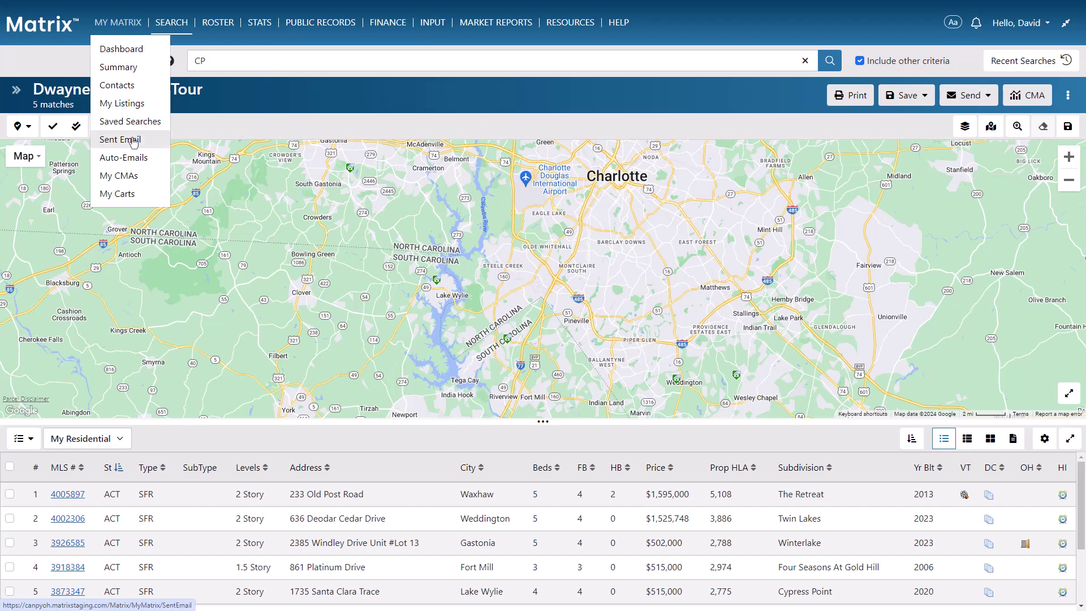
pyautogui.click(129, 195)
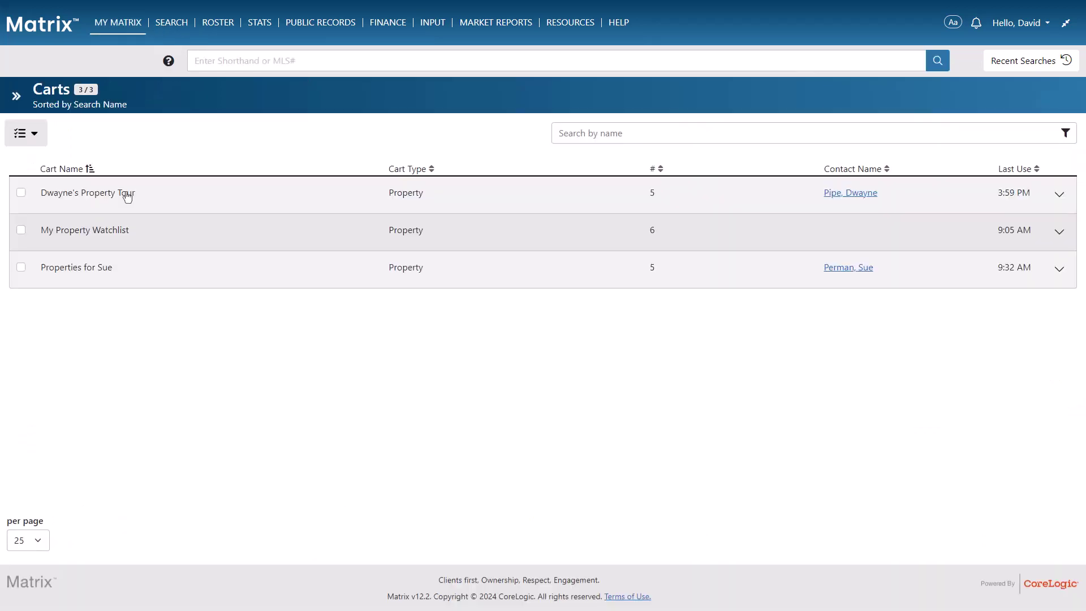
# Expand the tour cart row, then show the Carts tab on the client's contact record
pyautogui.click(128, 195)
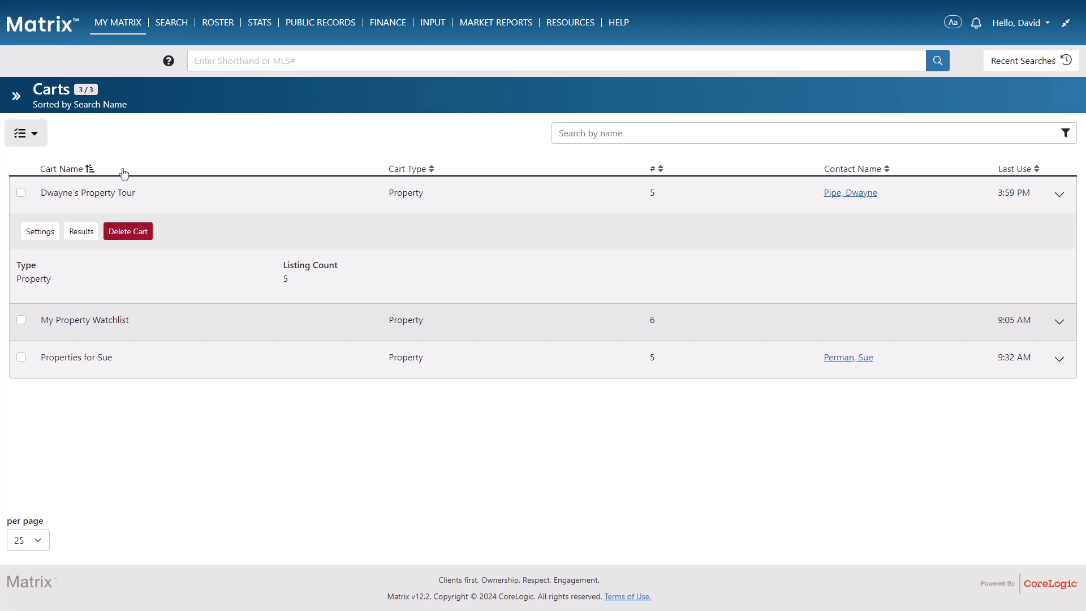
pyautogui.moveTo(115, 25)
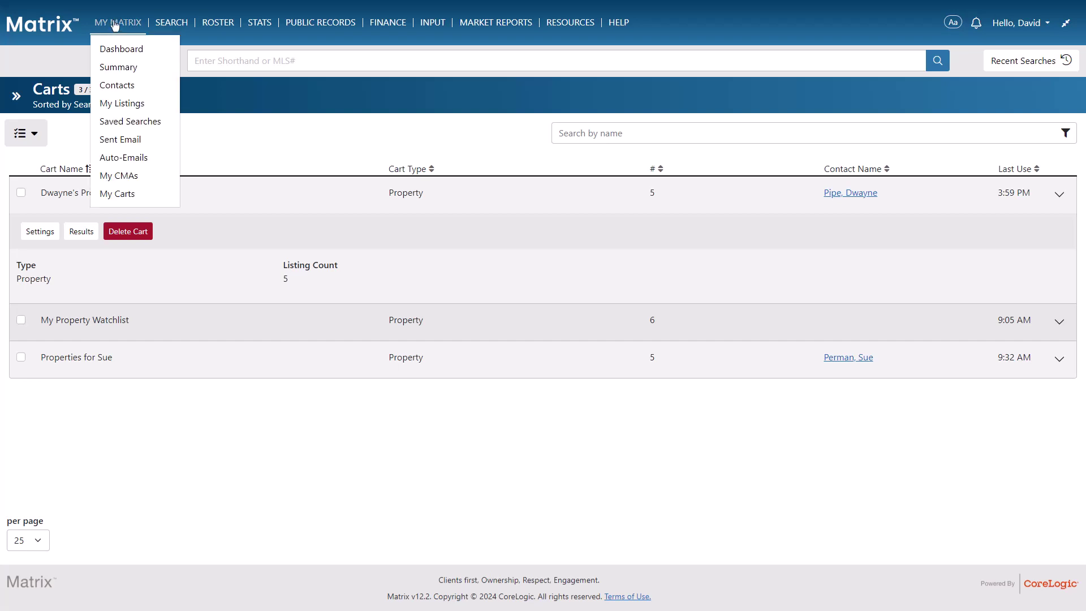
pyautogui.click(123, 83)
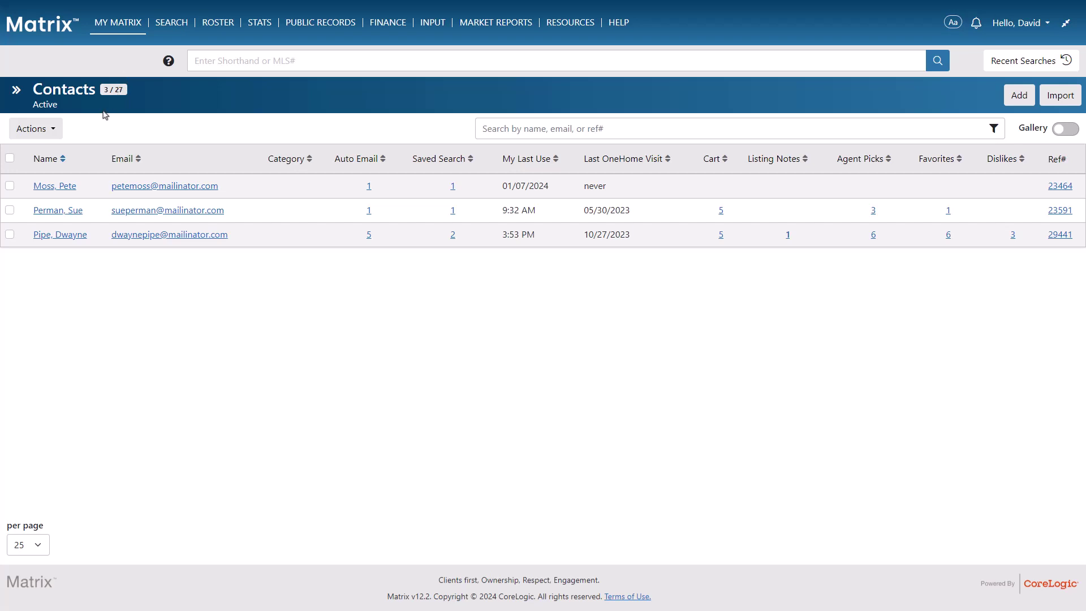
pyautogui.click(65, 240)
pyautogui.click(159, 131)
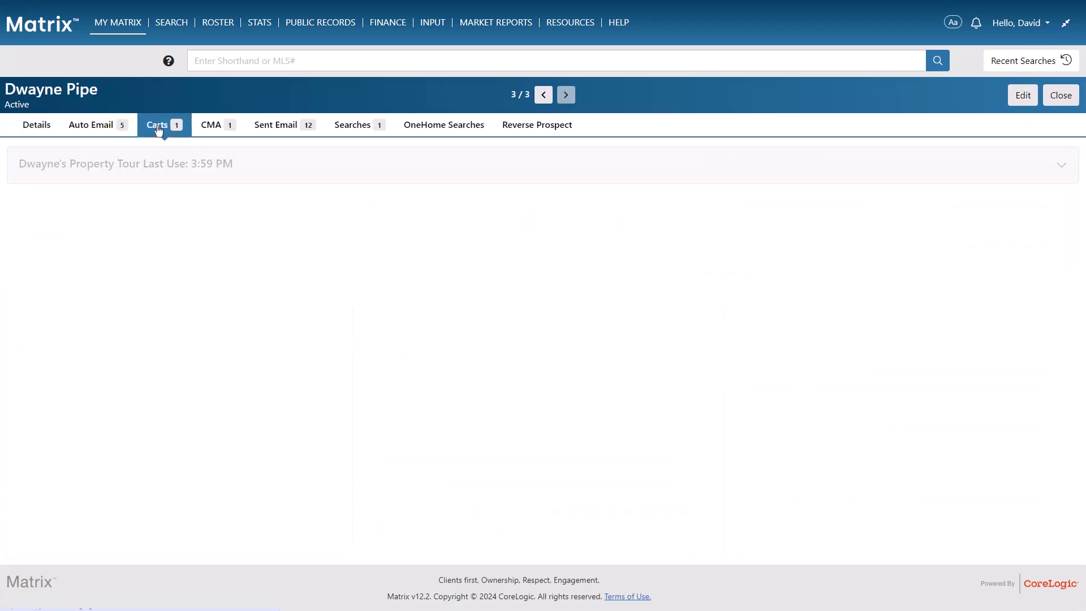